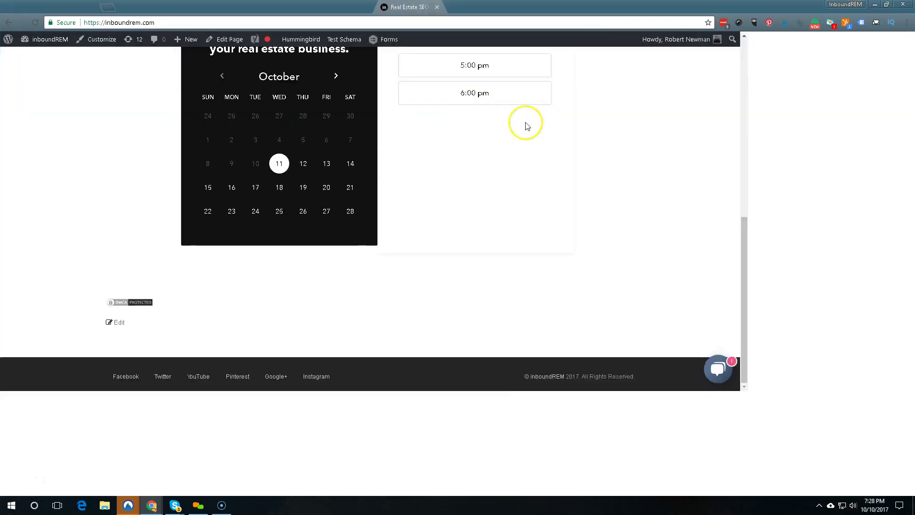
Scroll up and down the WordPress Widgets page to review its widget areas.
scroll(472, 317, "up", 7)
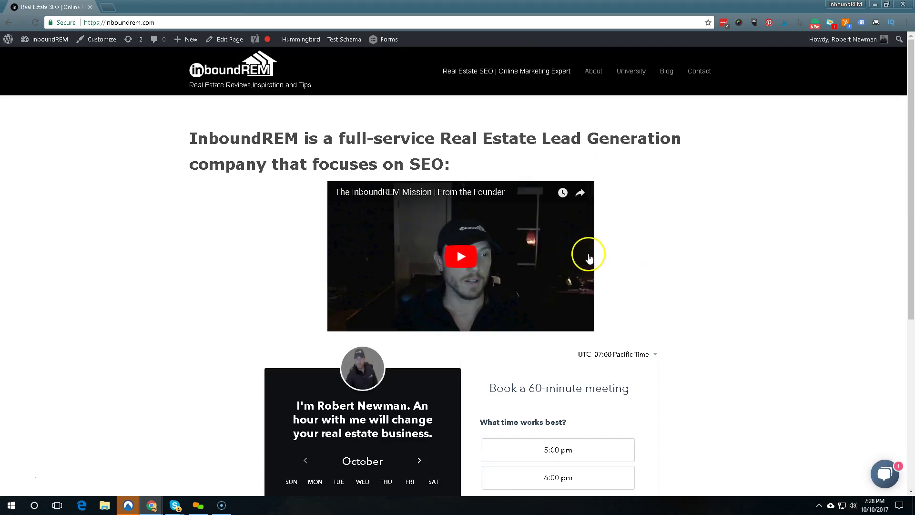
scroll(668, 229, "down", 6)
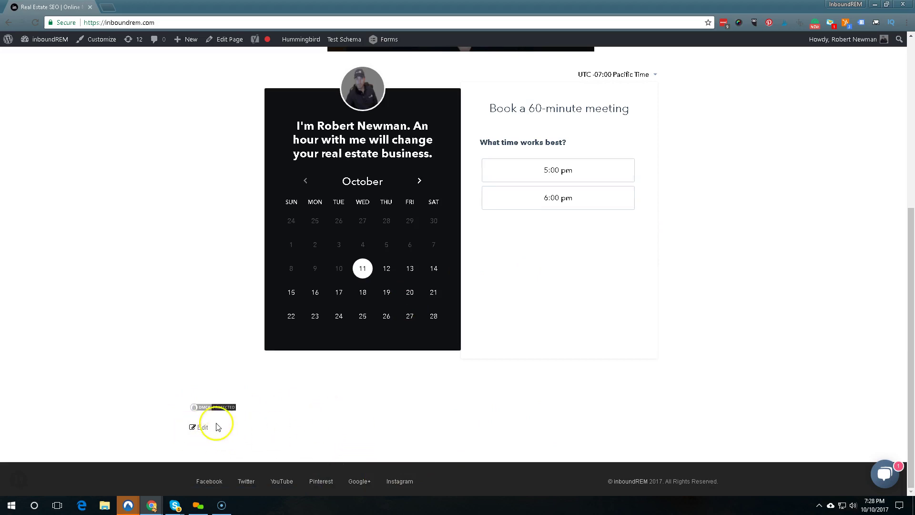
scroll(337, 279, "up", 2)
scroll(336, 279, "down", 2)
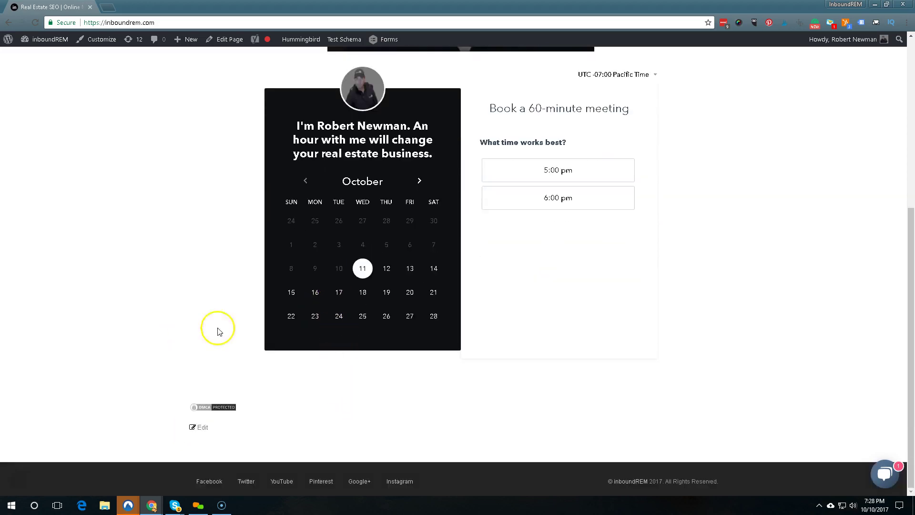
scroll(205, 404, "up", 6)
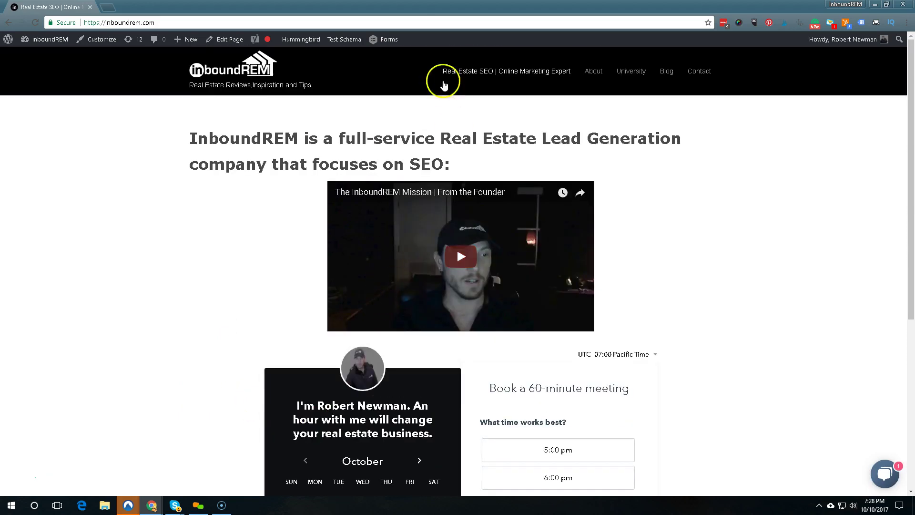
scroll(314, 310, "down", 6)
scroll(321, 384, "up", 5)
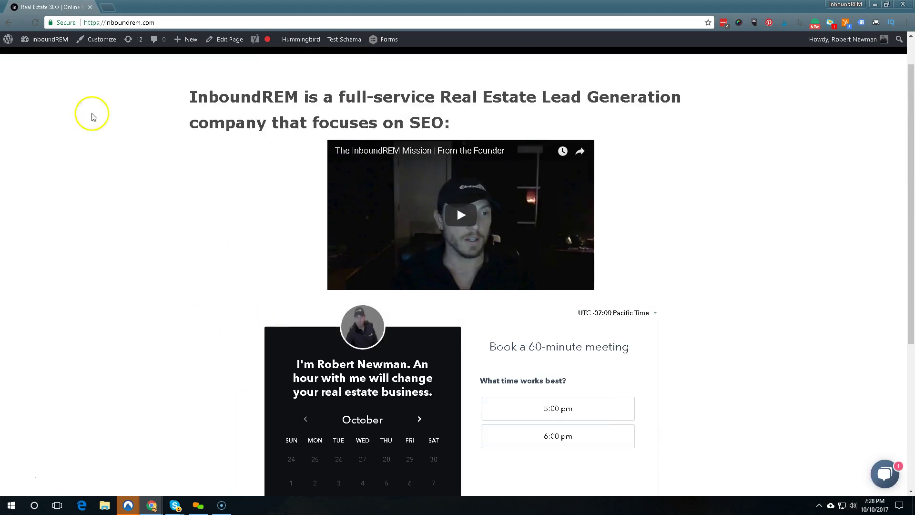
Move the site window aside to bring up the DMCA.com badge page with its embed code.
left_click_drag(64, 11, 893, 137)
left_click(810, 333)
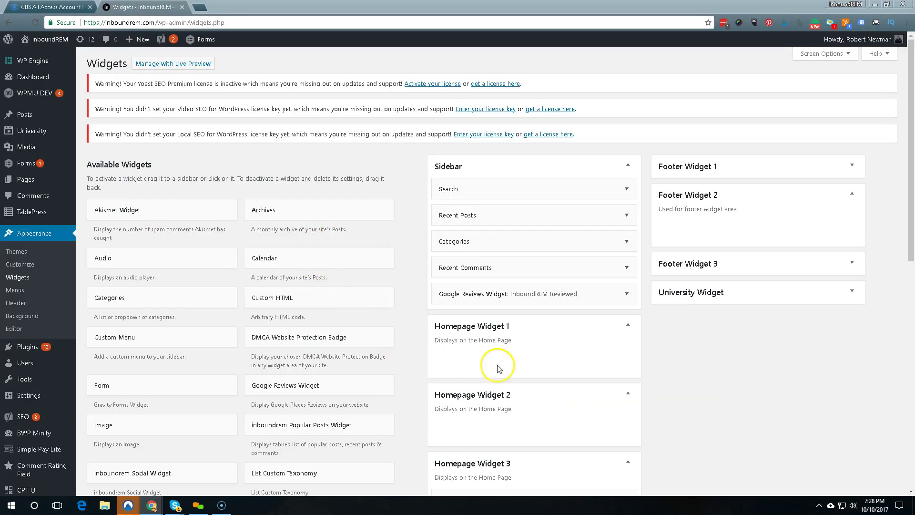
scroll(181, 334, "down", 2)
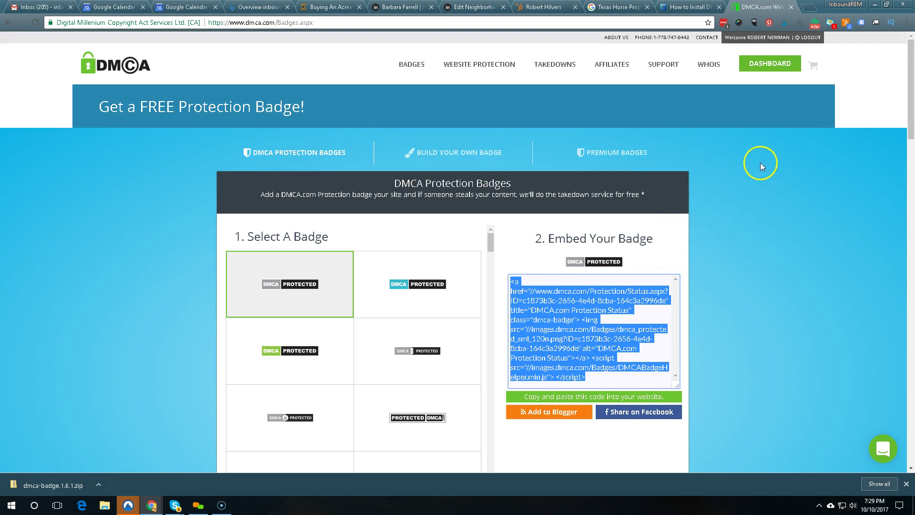
Browse the DMCA badge grid, then log out and sign back into the DMCA.com dashboard.
scroll(504, 179, "down", 8)
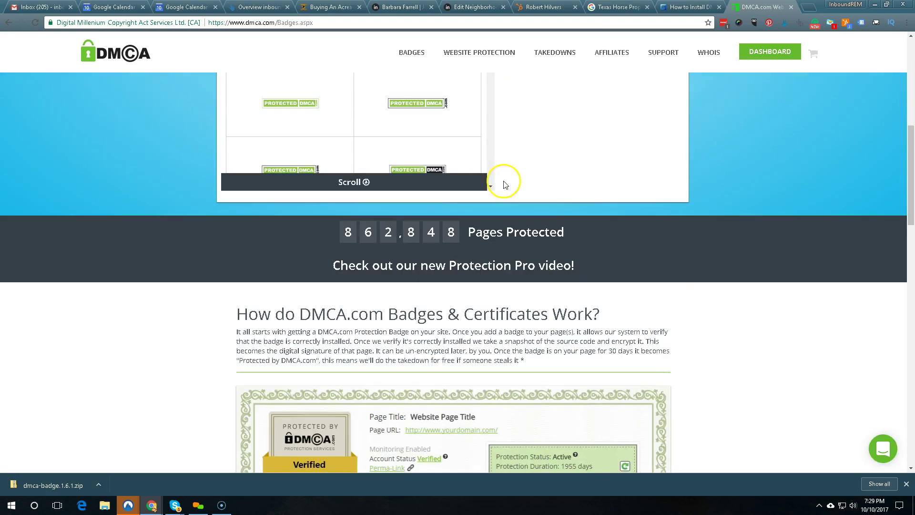
scroll(501, 248, "up", 3)
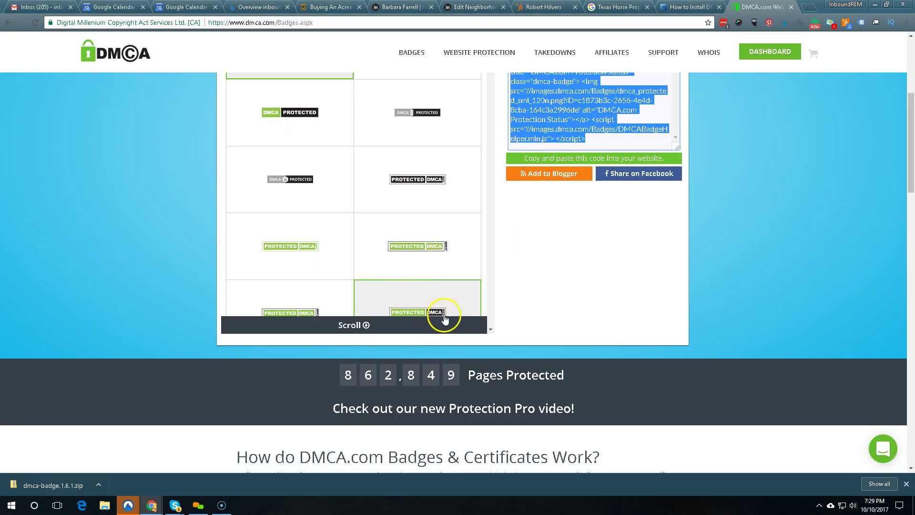
scroll(470, 164, "down", 10)
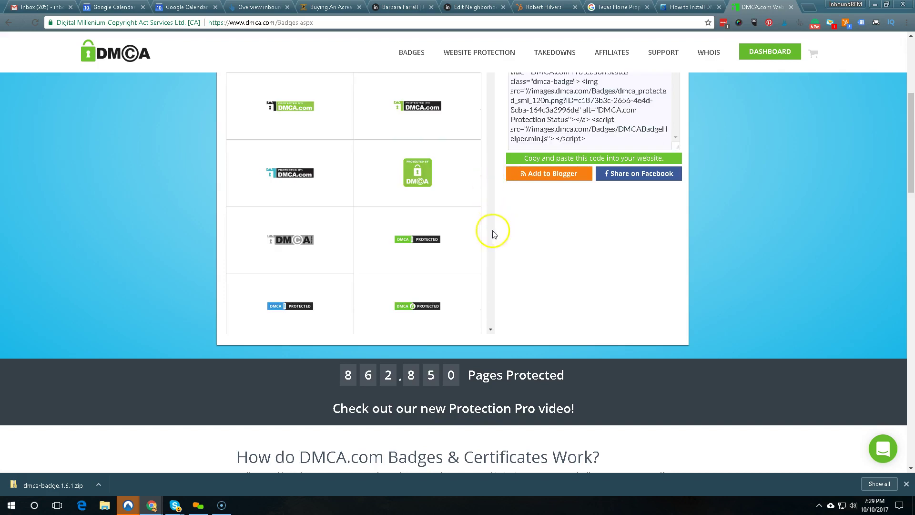
scroll(425, 205, "up", 10)
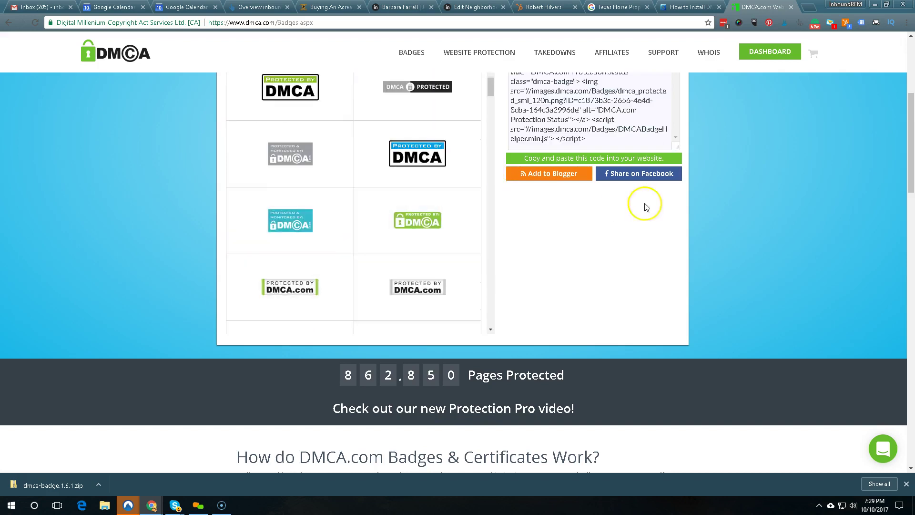
scroll(646, 207, "up", 5)
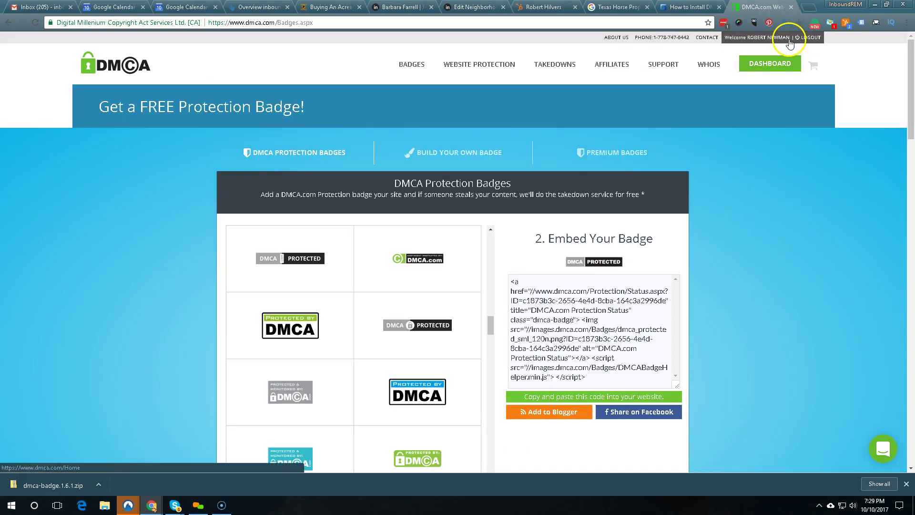
left_click(809, 39)
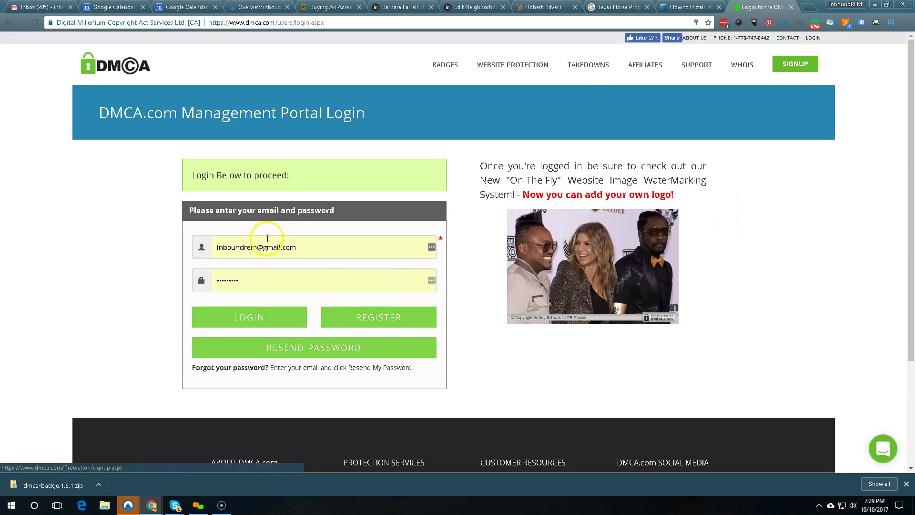
left_click(273, 320)
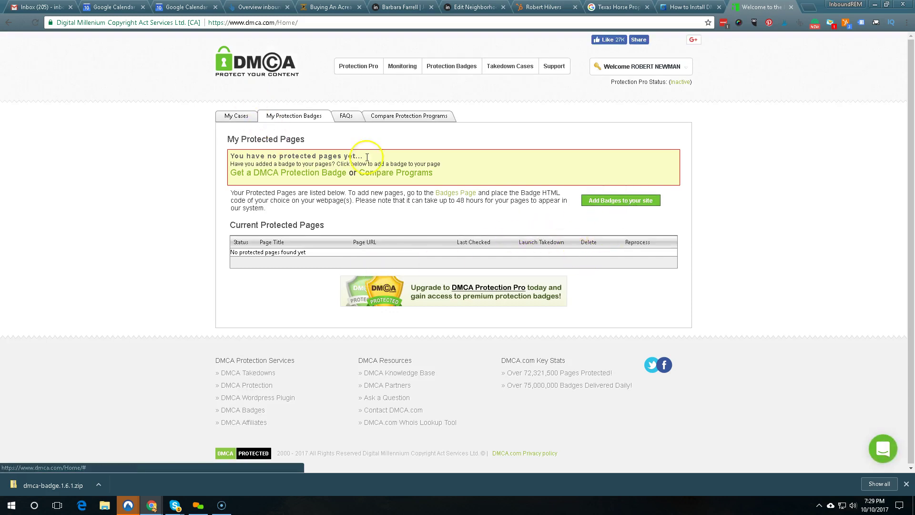
Open the DMCA Badges page and show the embed code for the dark 'DMCA PROTECTED' badge.
left_click(604, 201)
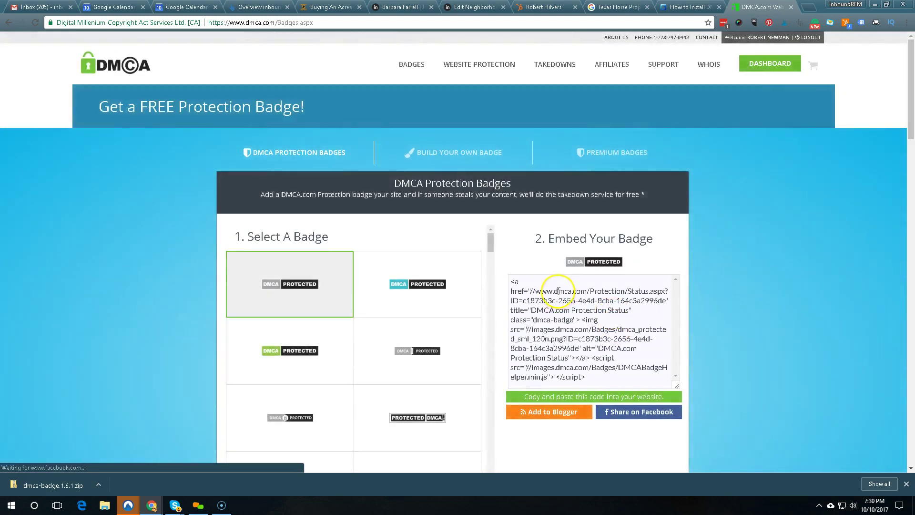
scroll(558, 294, "down", 4)
scroll(373, 264, "down", 10)
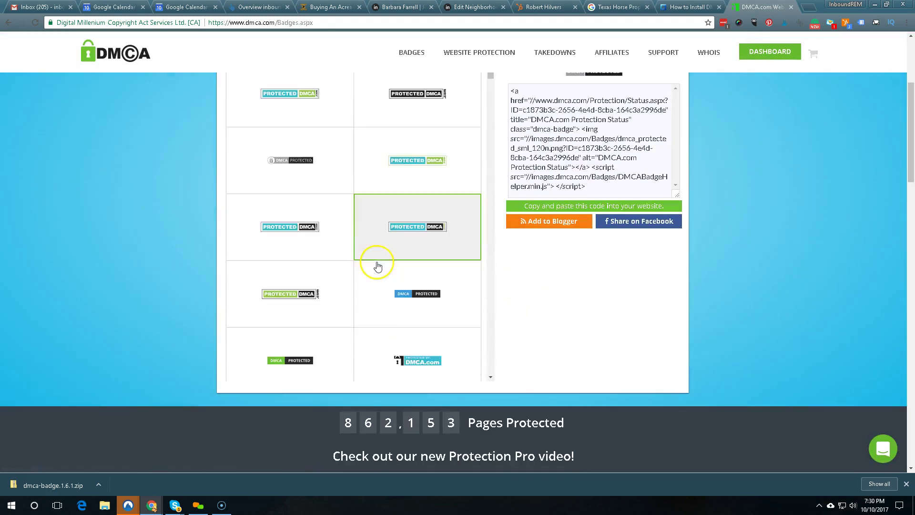
scroll(371, 286, "down", 8)
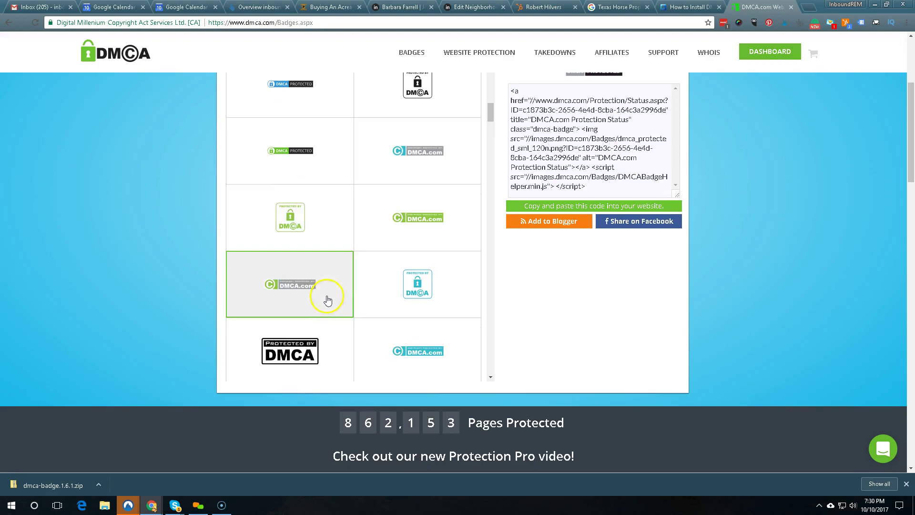
scroll(376, 296, "down", 8)
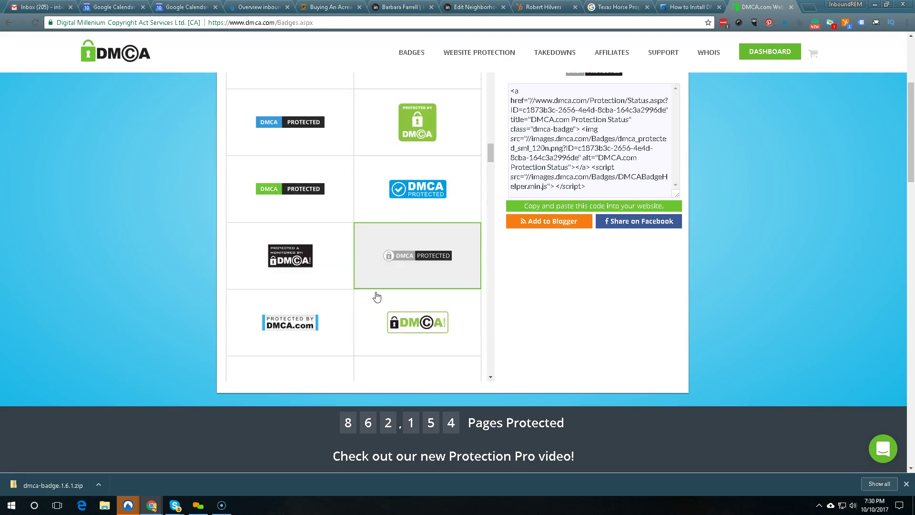
scroll(376, 297, "up", 6)
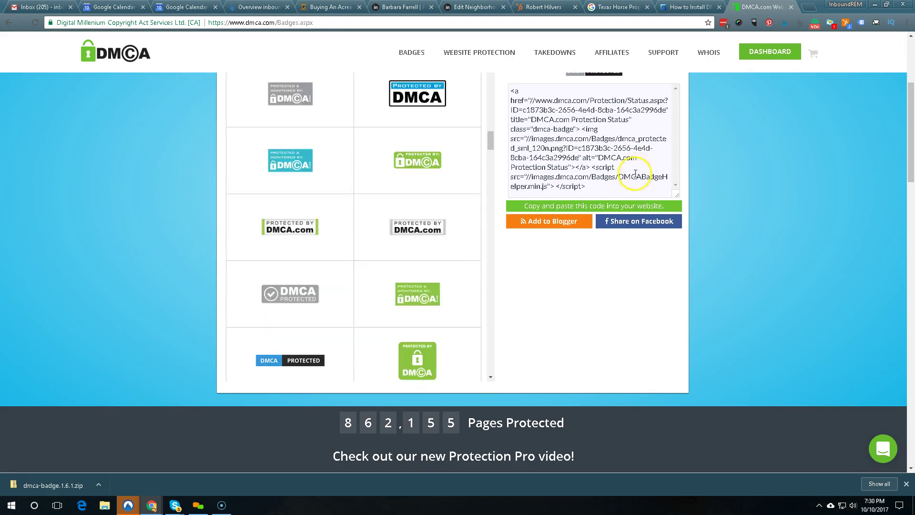
scroll(623, 176, "up", 4)
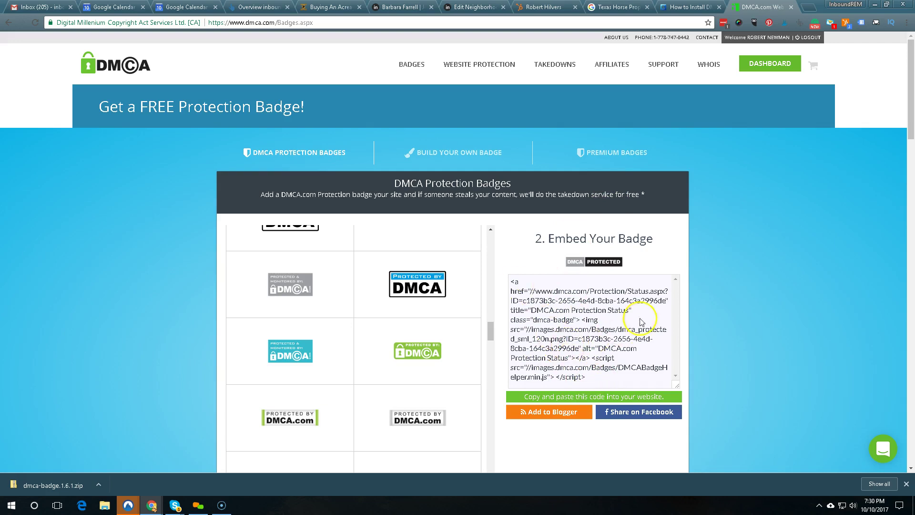
left_click(470, 6)
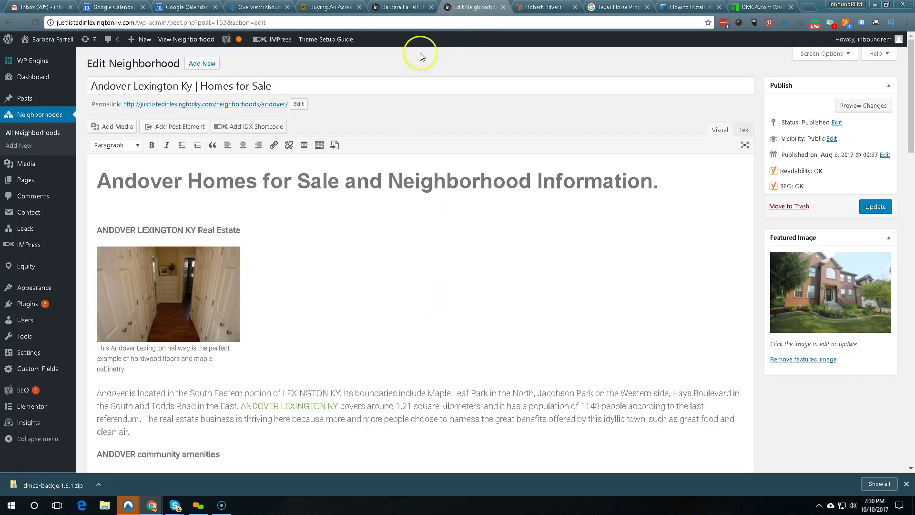
left_click(747, 10)
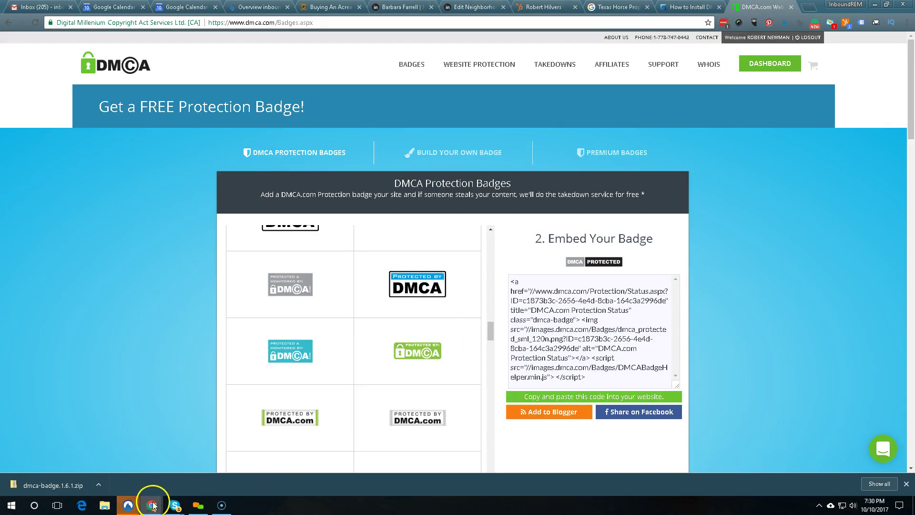
mouse_move(153, 505)
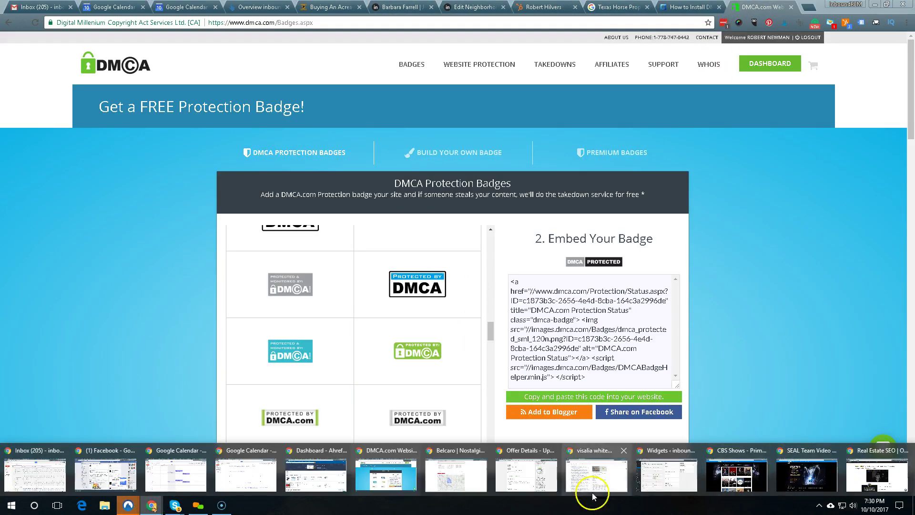
Back in WordPress Widgets, add a new Text widget to Footer Widget 1.
left_click(666, 475)
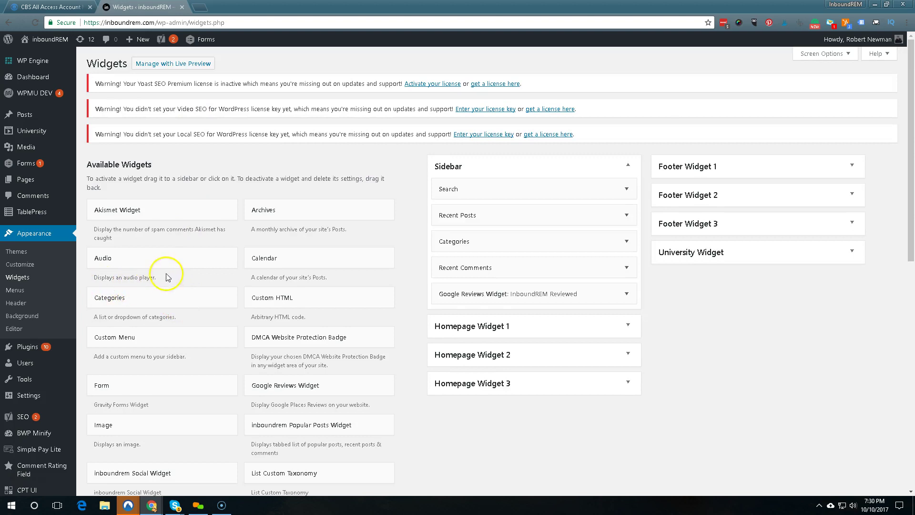
scroll(166, 277, "down", 8)
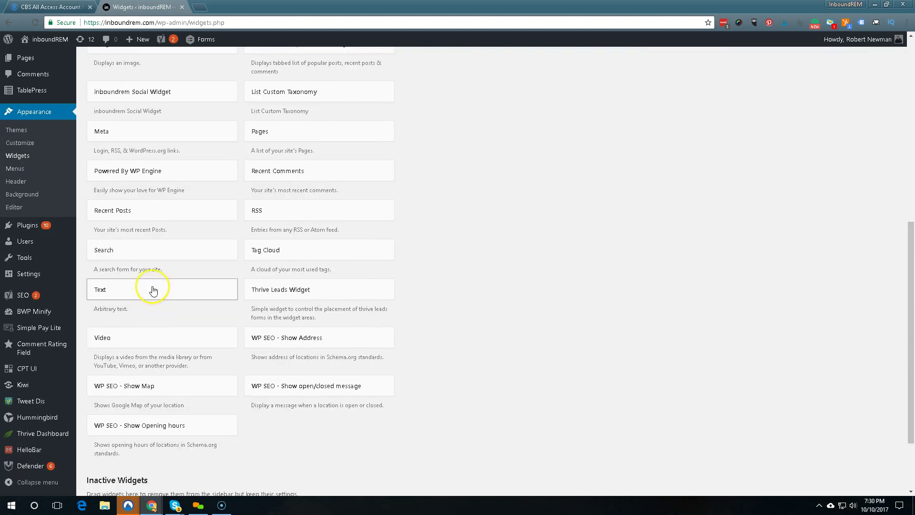
left_click(153, 291)
scroll(205, 352, "down", 1)
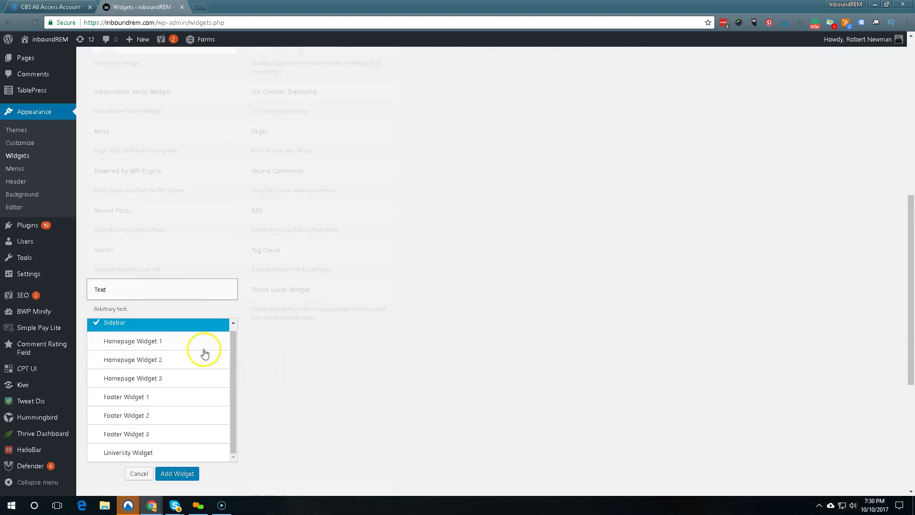
left_click(173, 342)
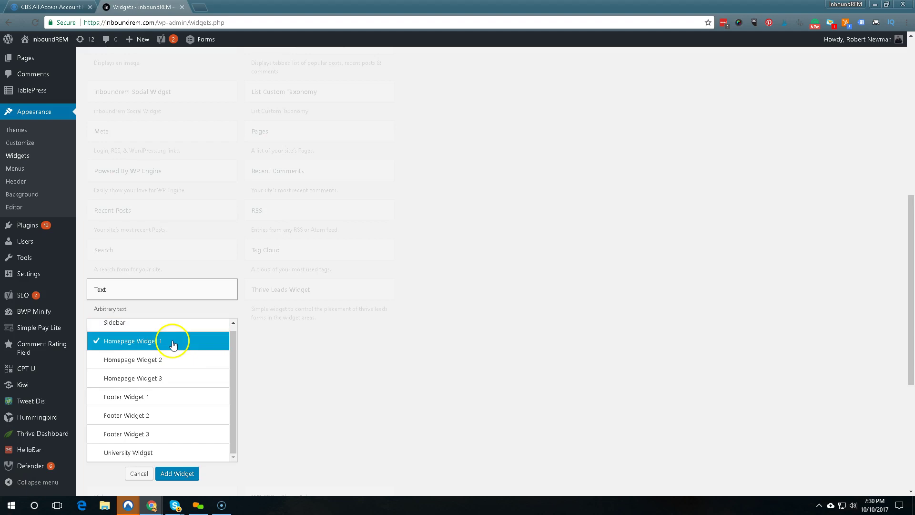
left_click(155, 398)
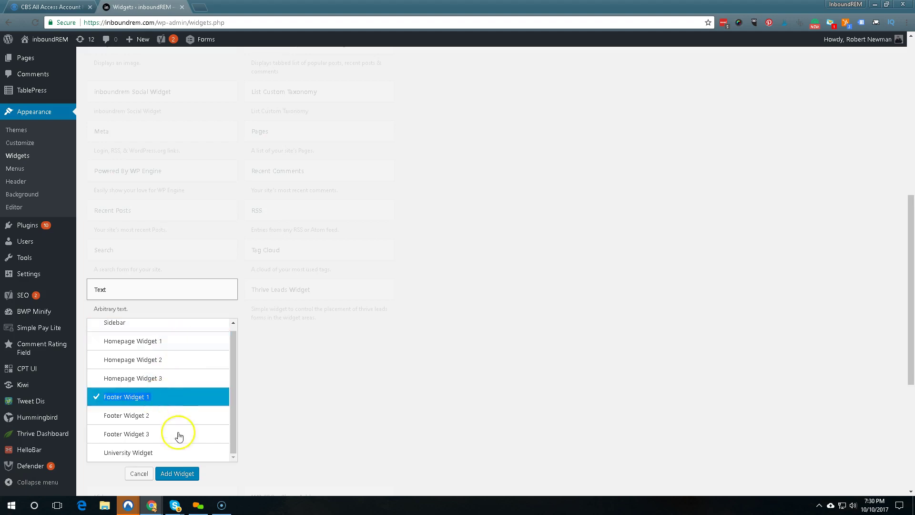
left_click(177, 473)
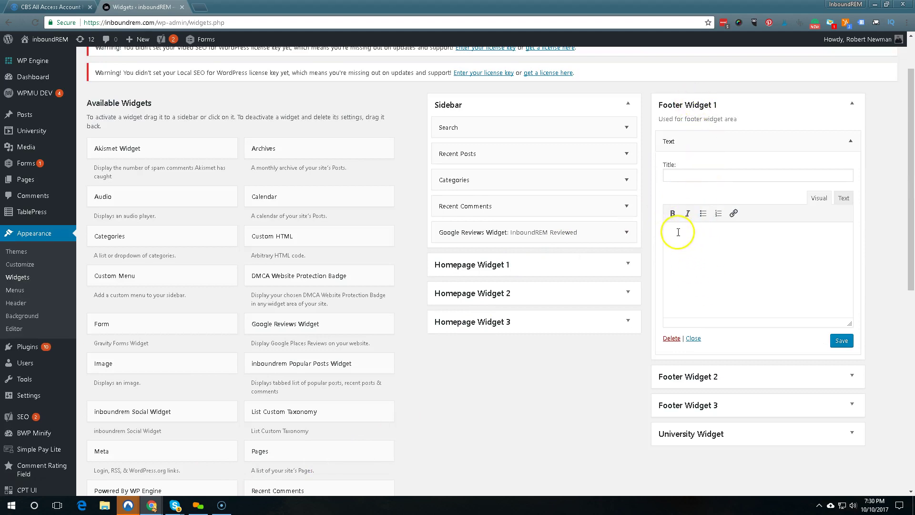
right_click(693, 235)
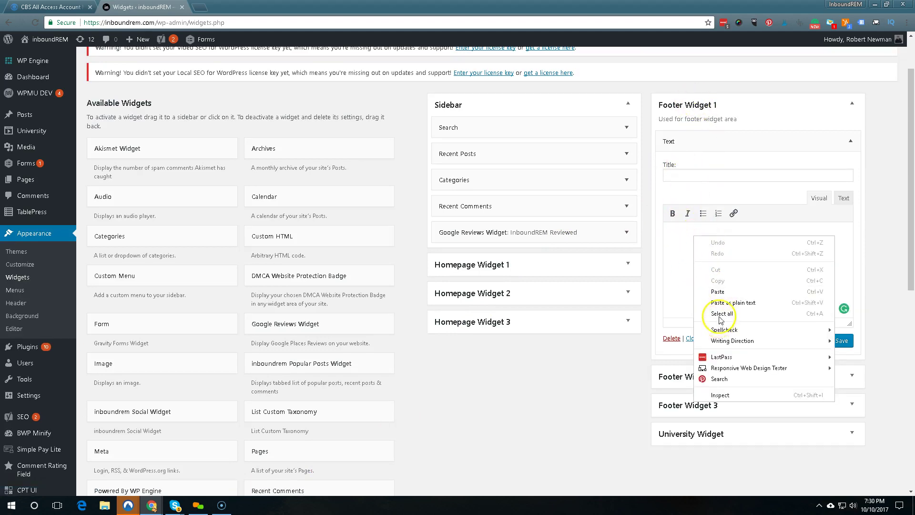
left_click(723, 296)
left_click_drag(715, 236, 640, 243)
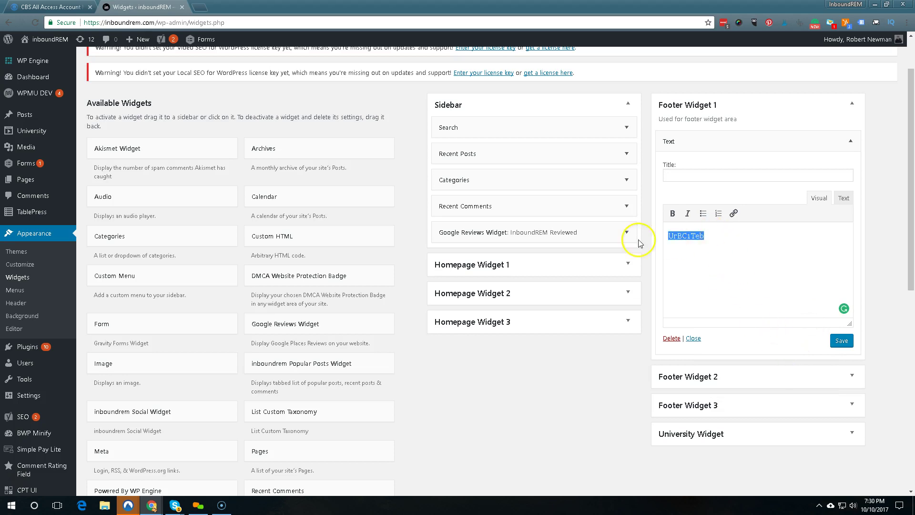
key("Delete")
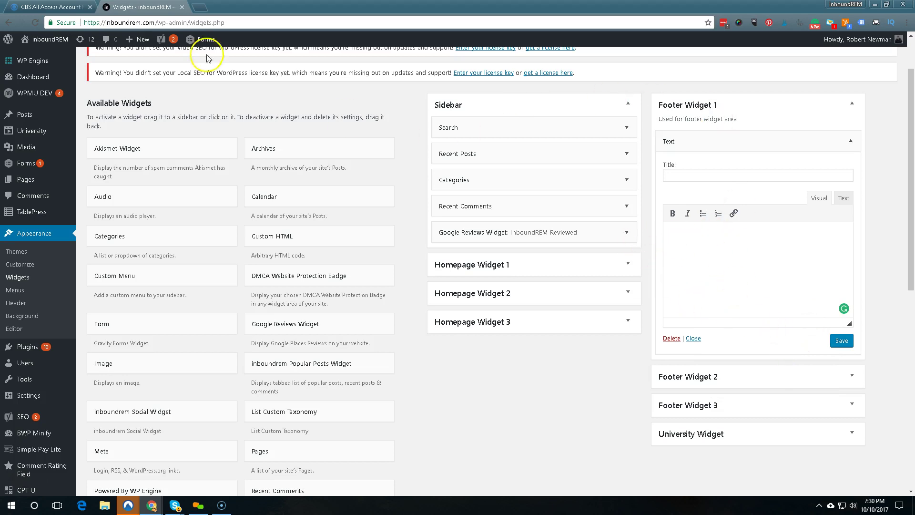
mouse_move(151, 505)
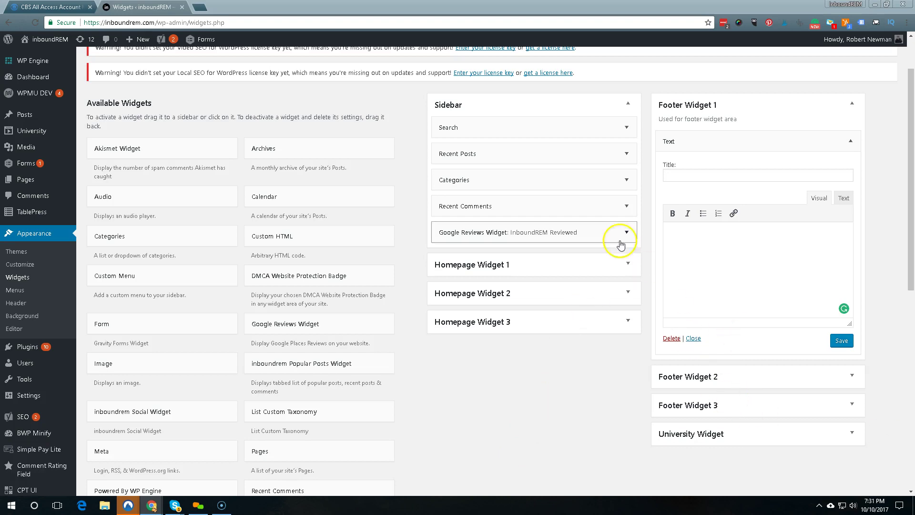
left_click(695, 242)
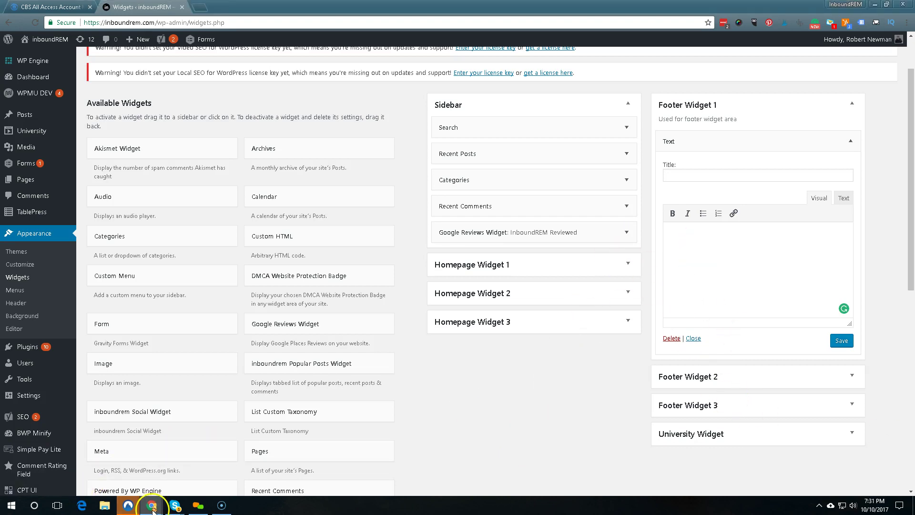
mouse_move(152, 508)
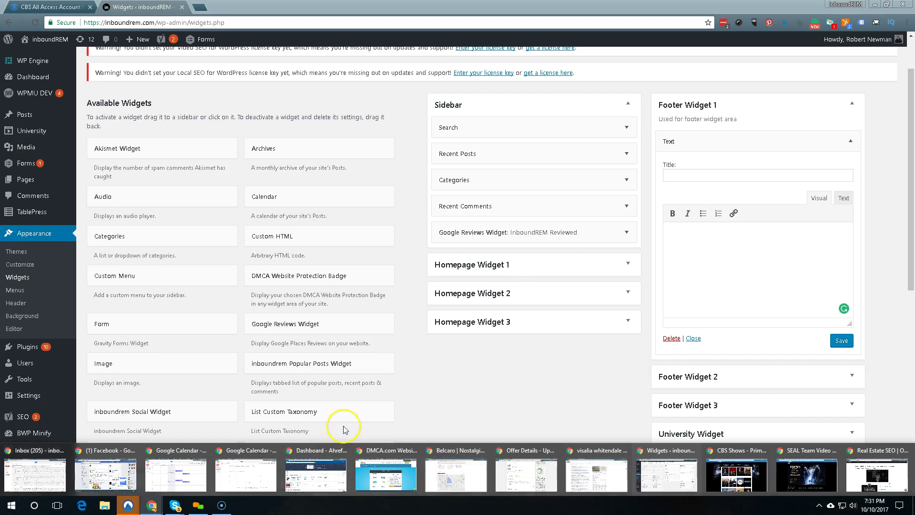
left_click(704, 238)
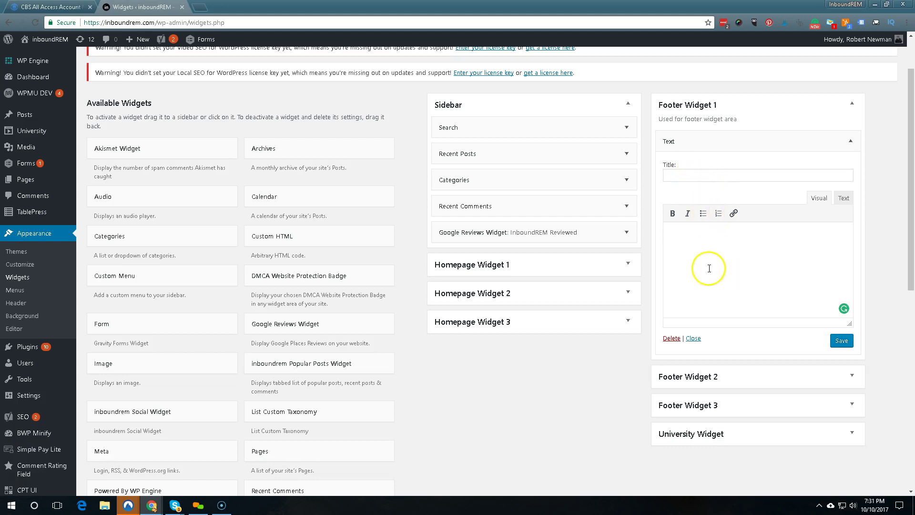
scroll(496, 270, "up", 2)
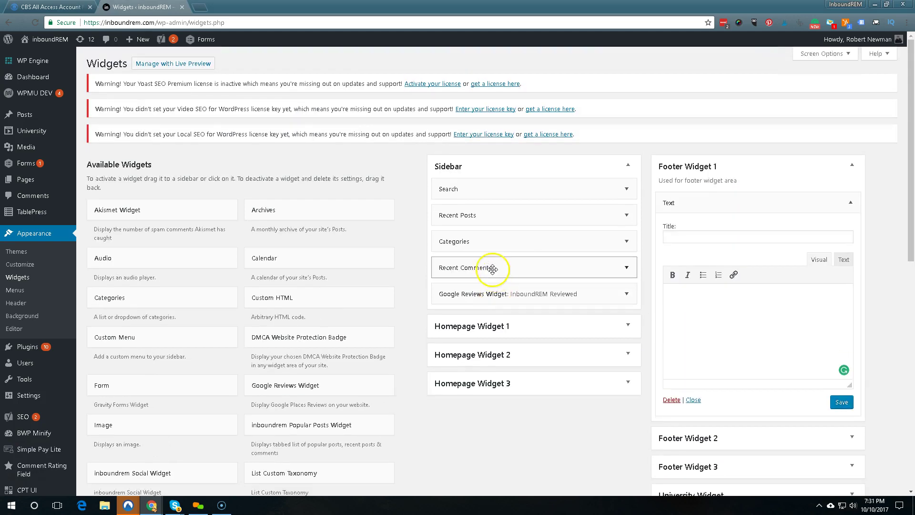
scroll(494, 268, "down", 1)
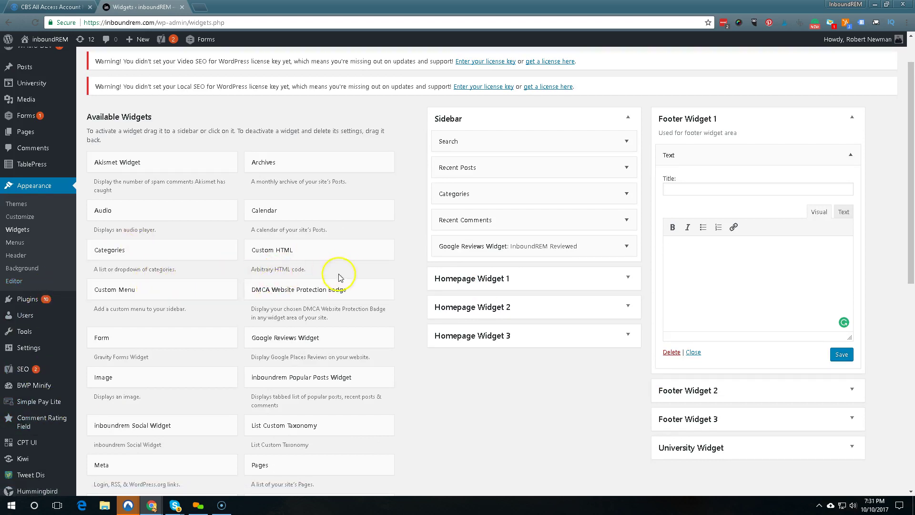
scroll(357, 267, "up", 1)
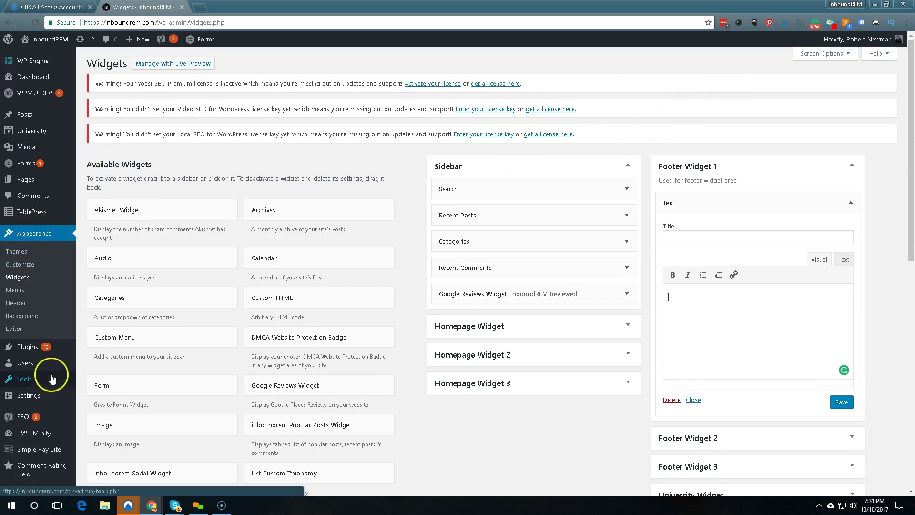
Search new plugins for 'dmc', then find DMCA Website Protection Badge among installed plugins.
mouse_move(23, 348)
left_click(106, 350)
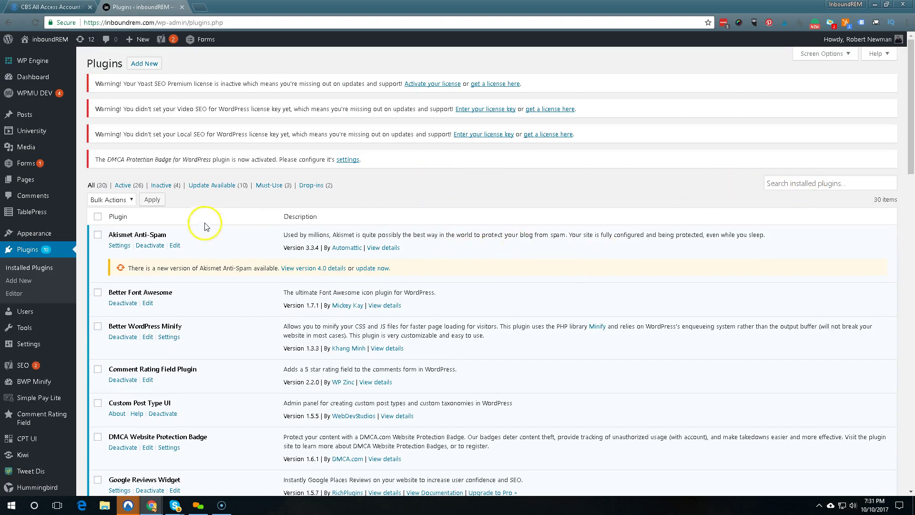
left_click(144, 63)
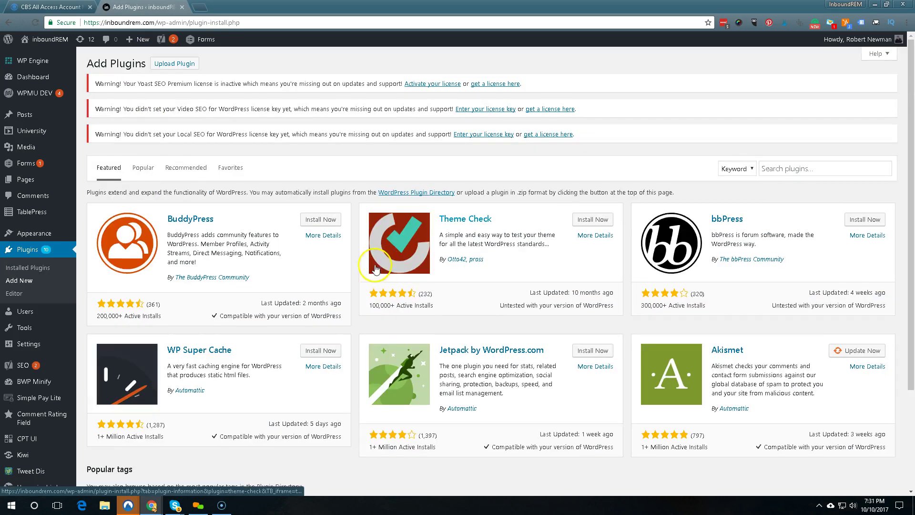
left_click(783, 170)
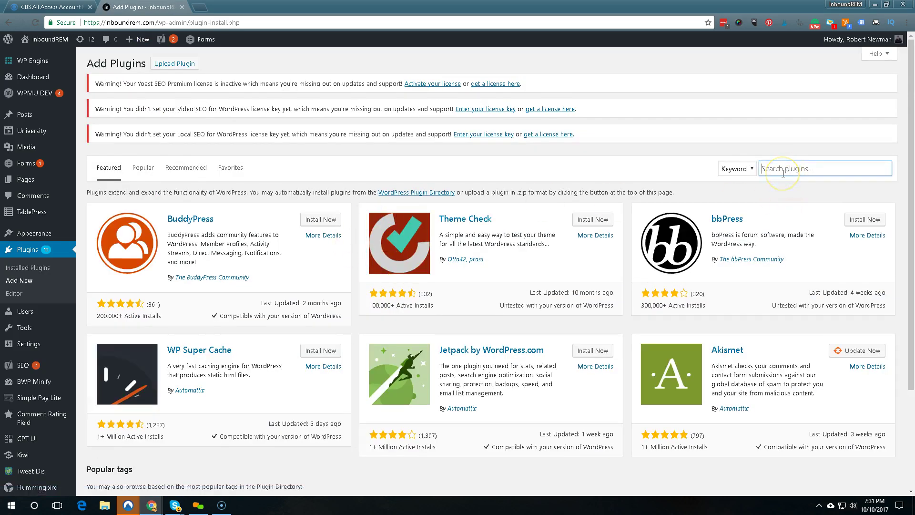
type("dmca")
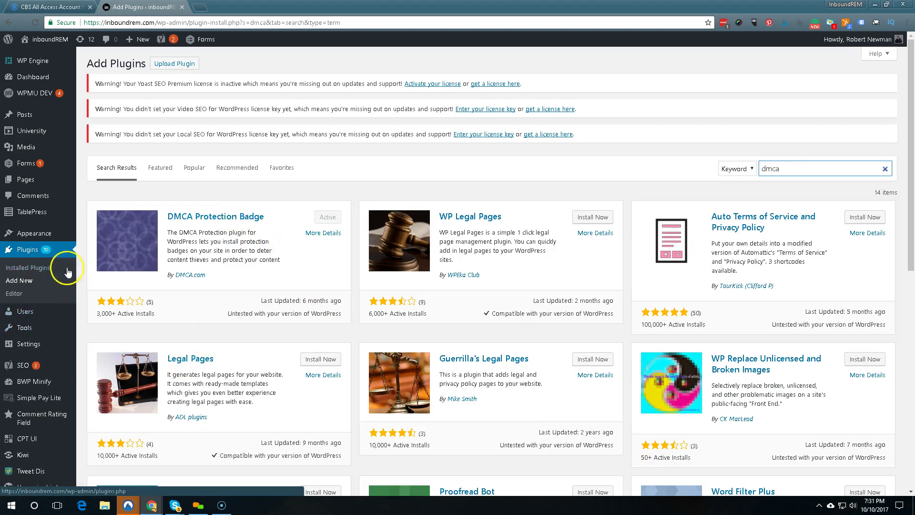
left_click(30, 265)
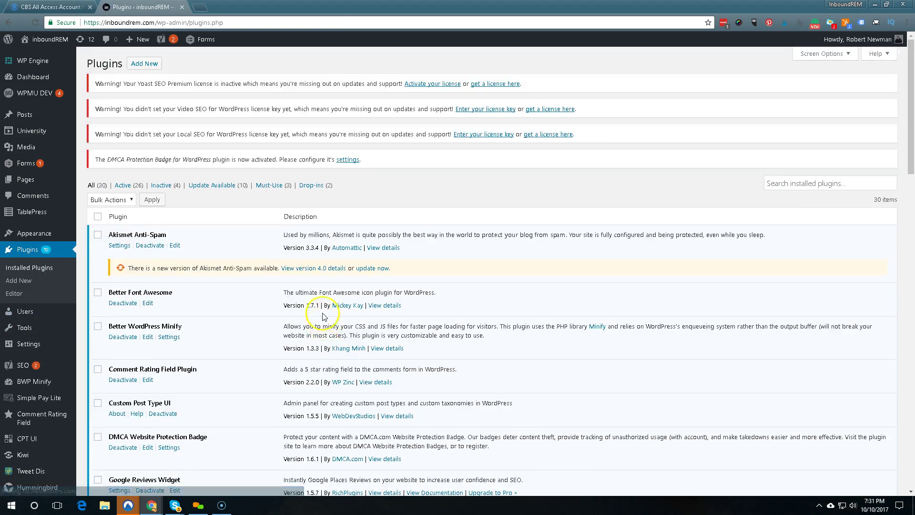
scroll(314, 329, "down", 4)
scroll(272, 336, "down", 2)
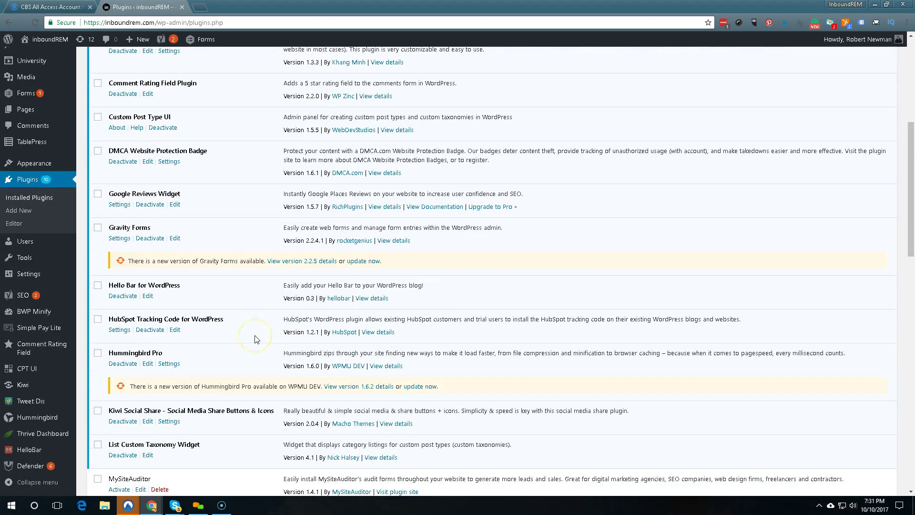
scroll(154, 164, "up", 1)
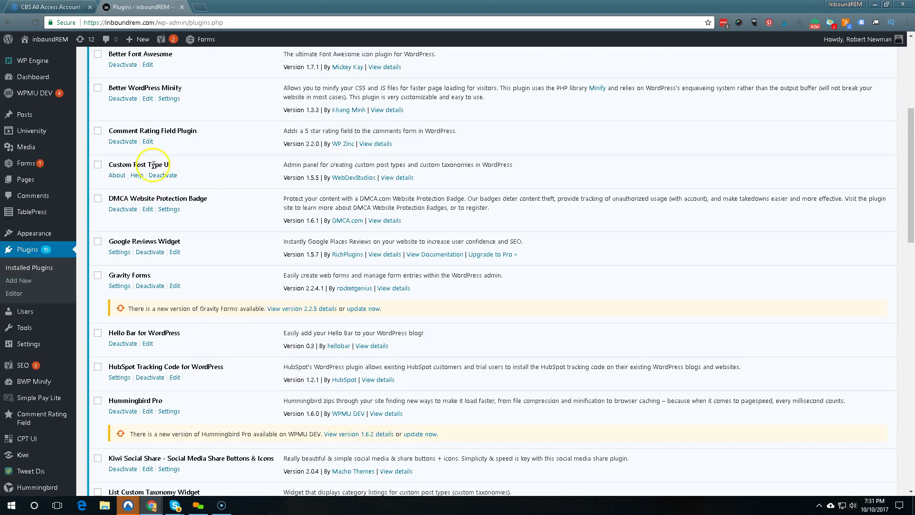
Open the DMCA Website Protection Badge settings and confirm the DMCA account is authenticated.
left_click(164, 210)
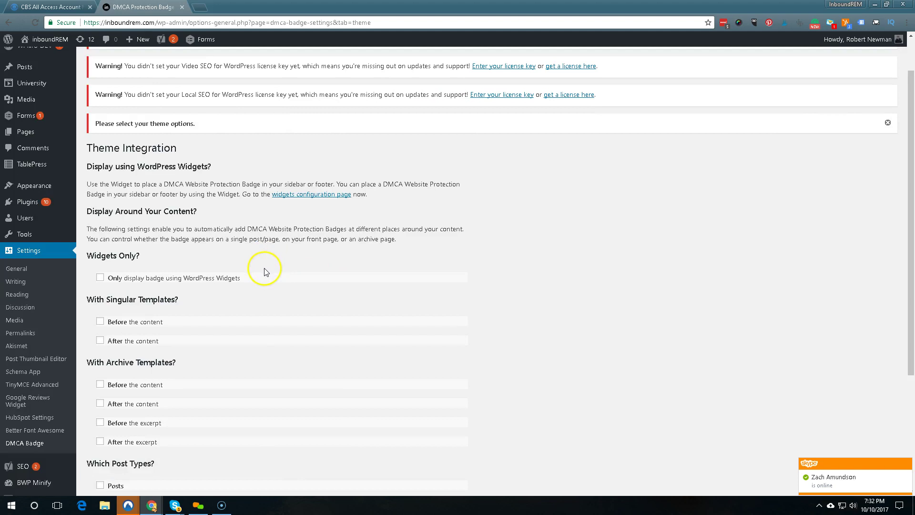
scroll(270, 272, "up", 1)
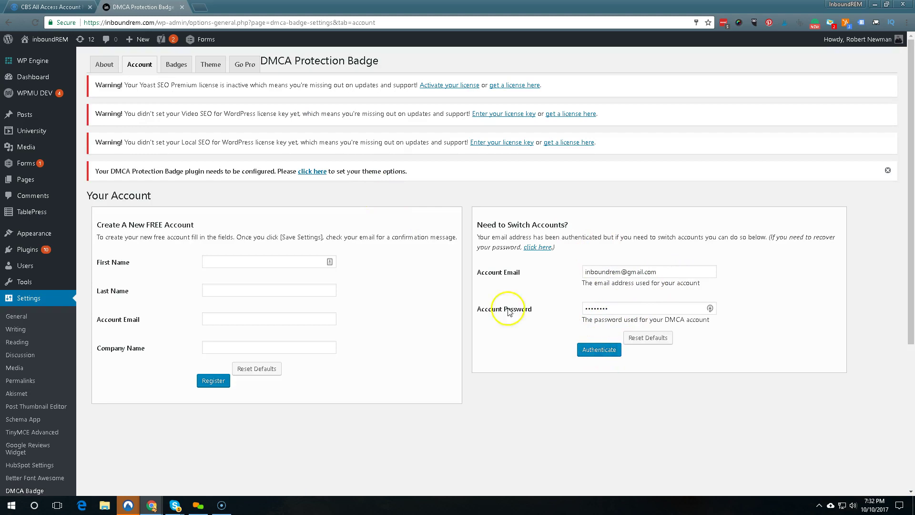
left_click(176, 64)
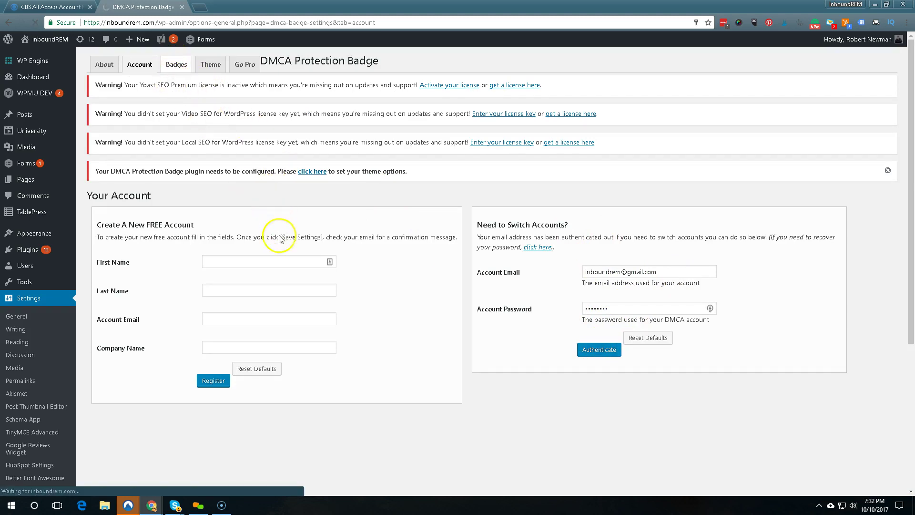
Select the green lock 'Protected by: DMCA' badge from the badge list.
scroll(287, 256, "down", 5)
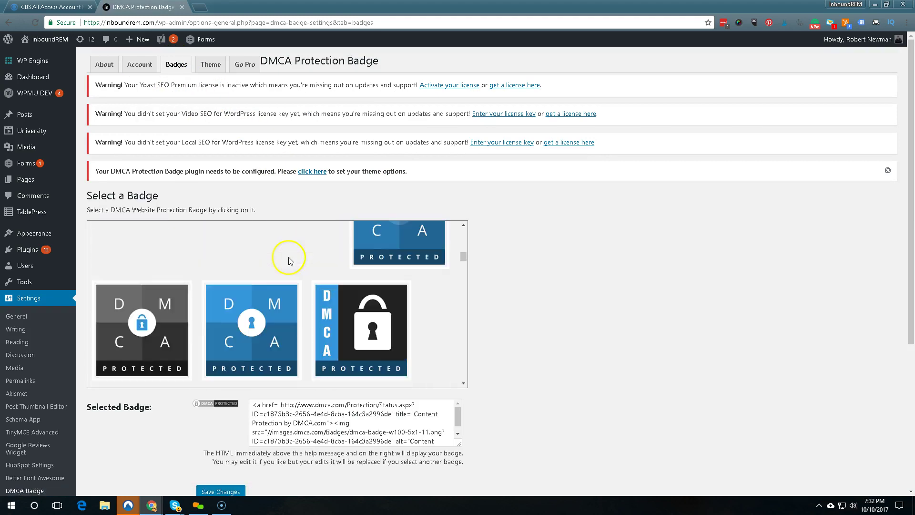
scroll(292, 263, "down", 10)
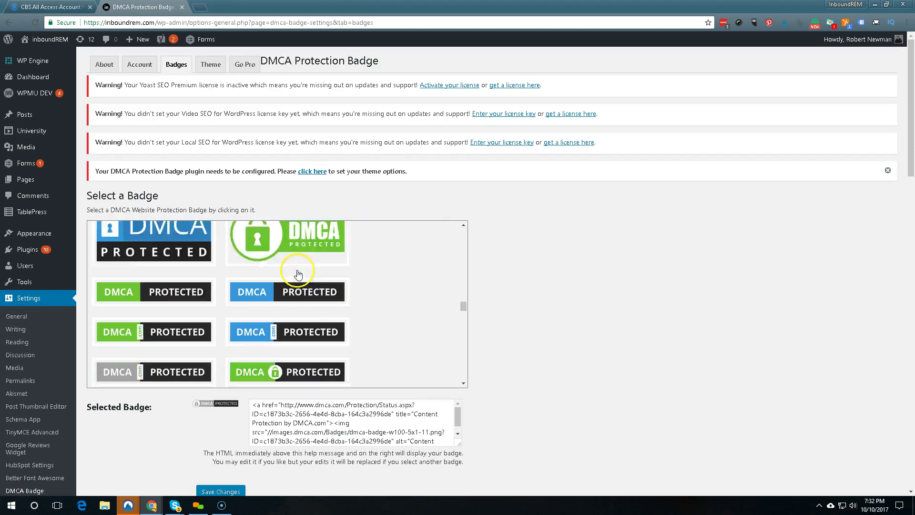
scroll(298, 275, "down", 10)
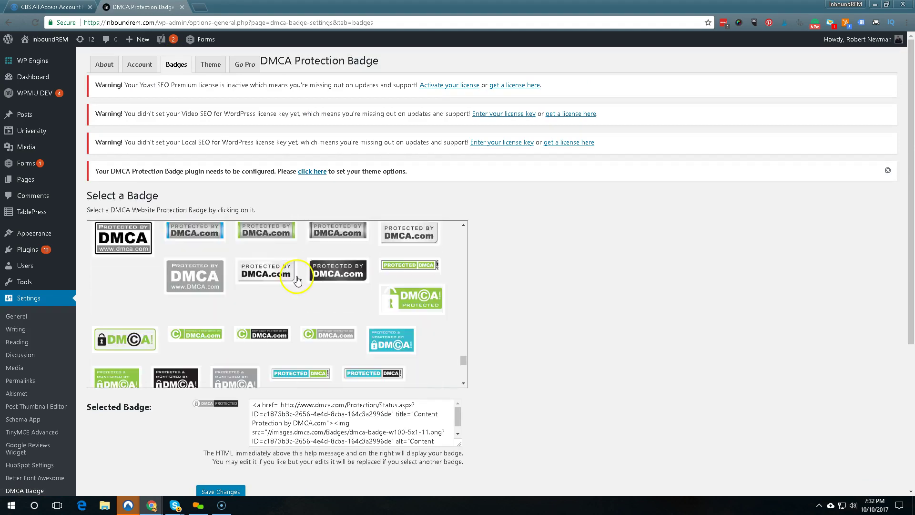
scroll(297, 280, "down", 4)
scroll(348, 286, "up", 6)
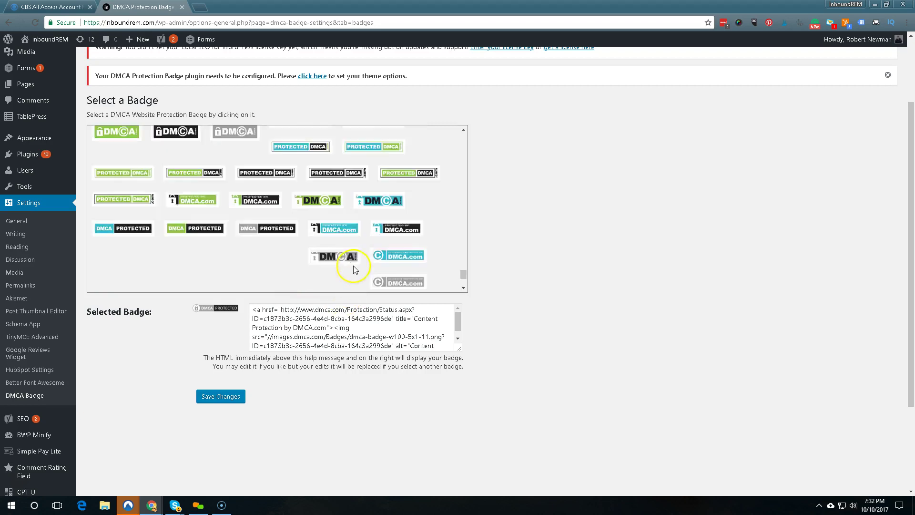
scroll(344, 275, "up", 3)
left_click(234, 211)
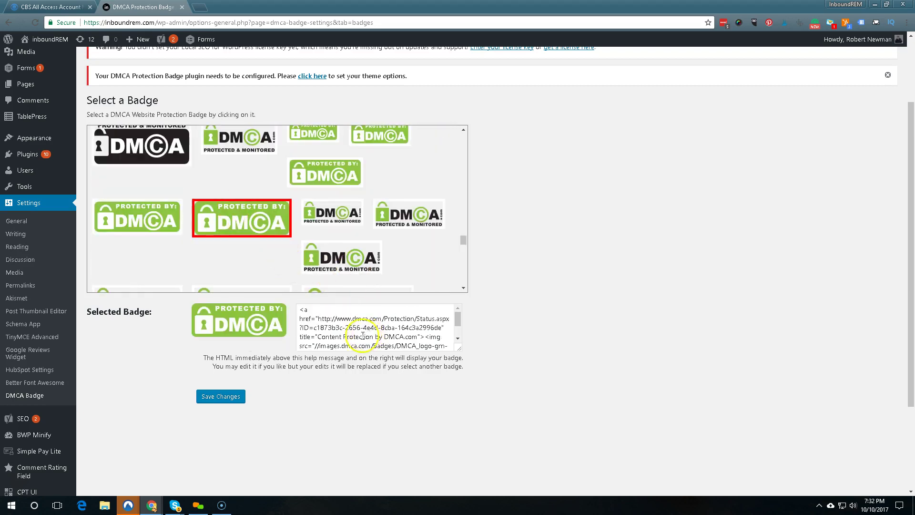
scroll(429, 343, "down", 2)
scroll(464, 364, "up", 4)
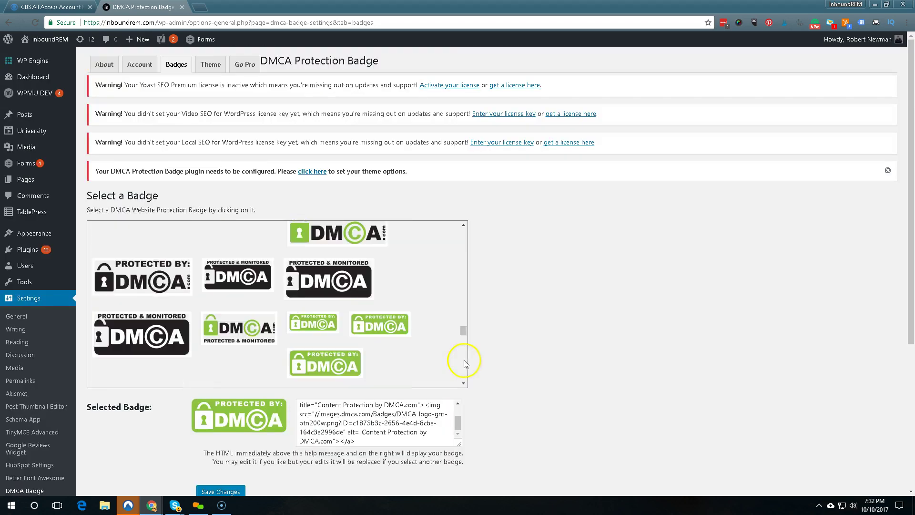
Review the plugin's Theme Integration options, leaving every badge placement unchecked.
left_click(211, 64)
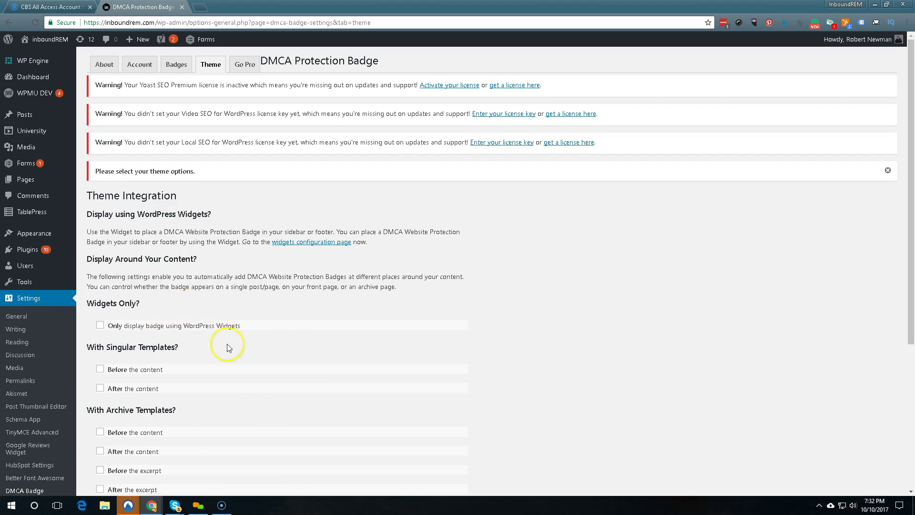
scroll(227, 347, "down", 4)
scroll(237, 347, "up", 3)
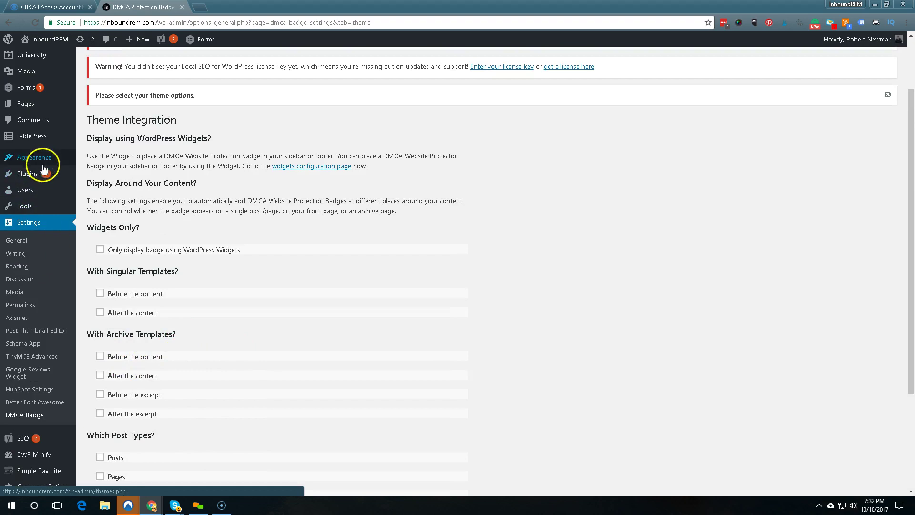
mouse_move(45, 162)
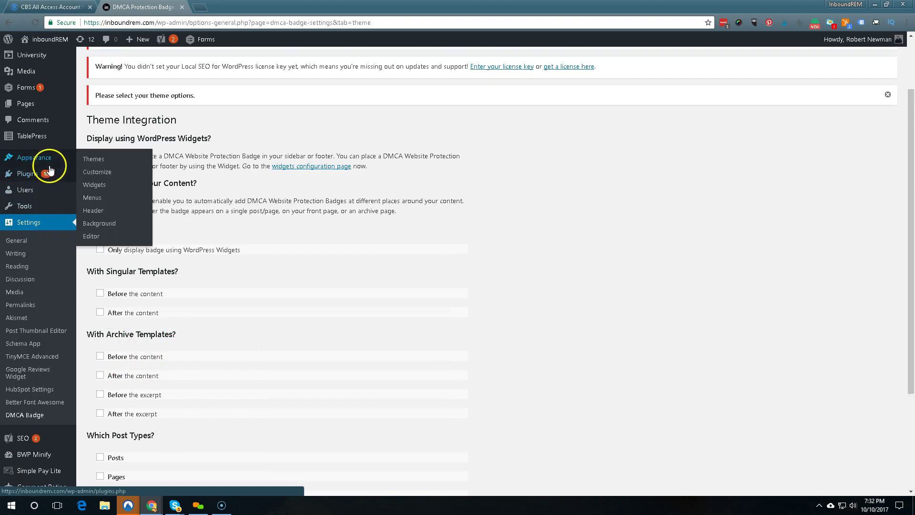
On Appearance > Widgets, expand Homepage Widgets 1–3 and drag the DMCA badge widget toward them.
left_click(93, 185)
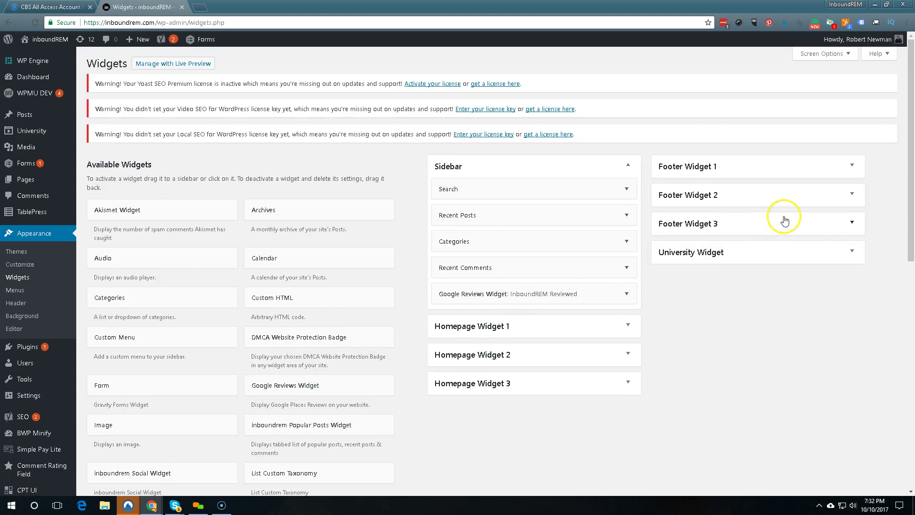
left_click(572, 329)
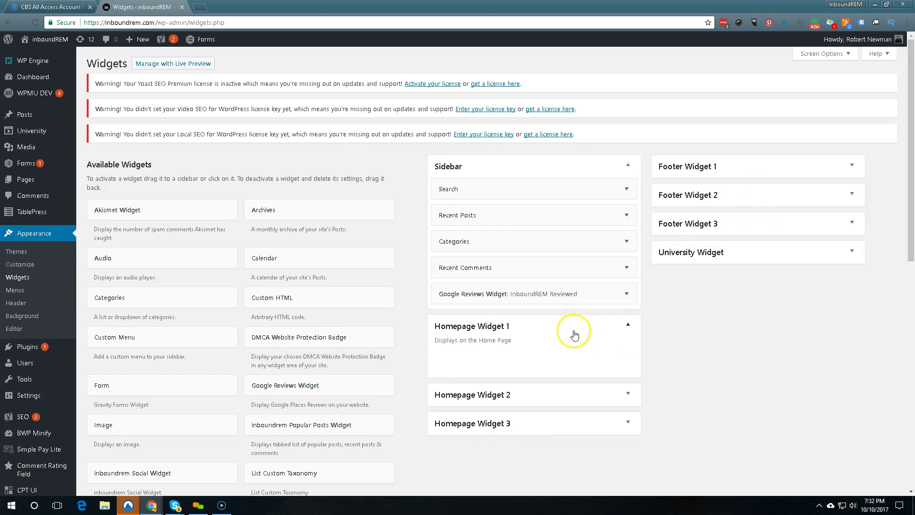
left_click(543, 393)
scroll(583, 356, "down", 3)
left_click(537, 320)
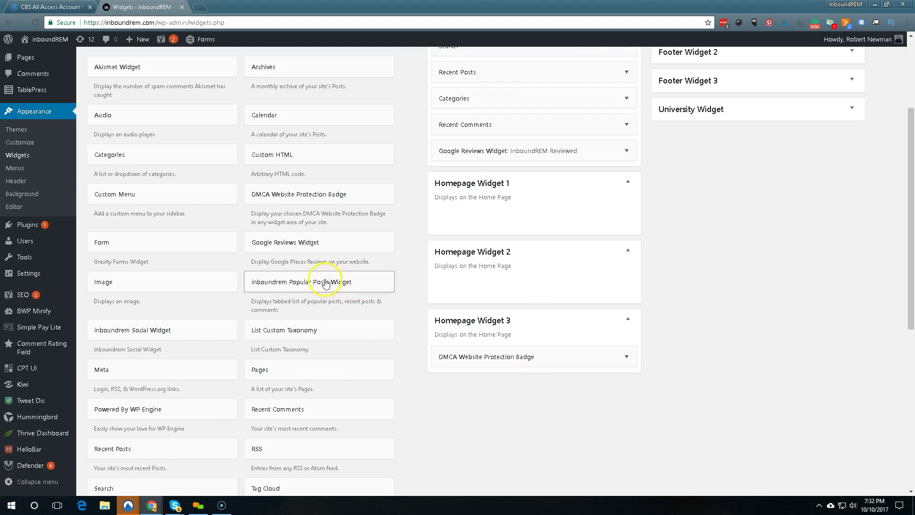
left_click_drag(307, 197, 413, 368)
scroll(750, 184, "up", 3)
left_click(307, 339)
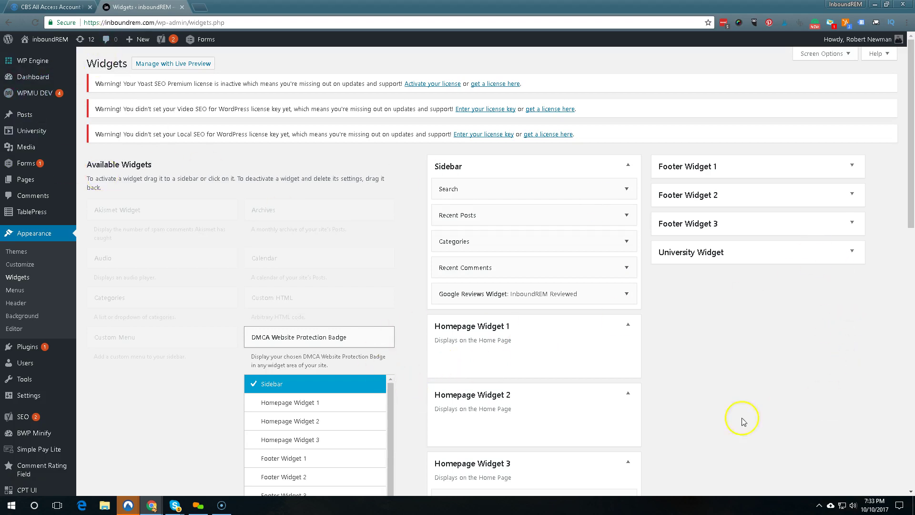
scroll(587, 344, "down", 2)
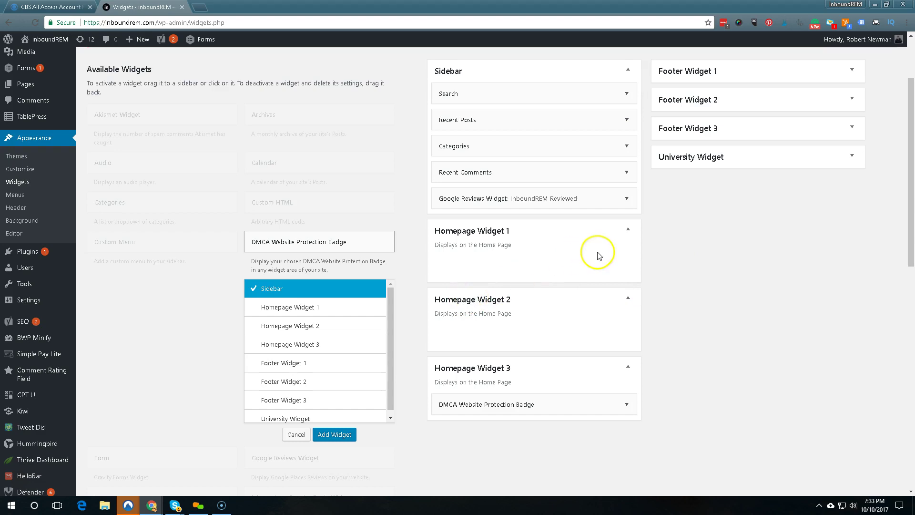
left_click(295, 435)
scroll(553, 273, "up", 2)
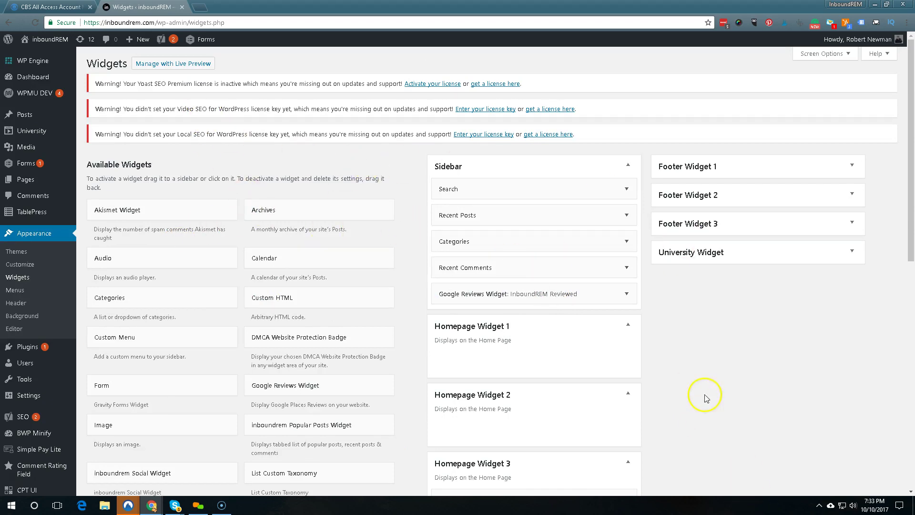
scroll(623, 328, "down", 1)
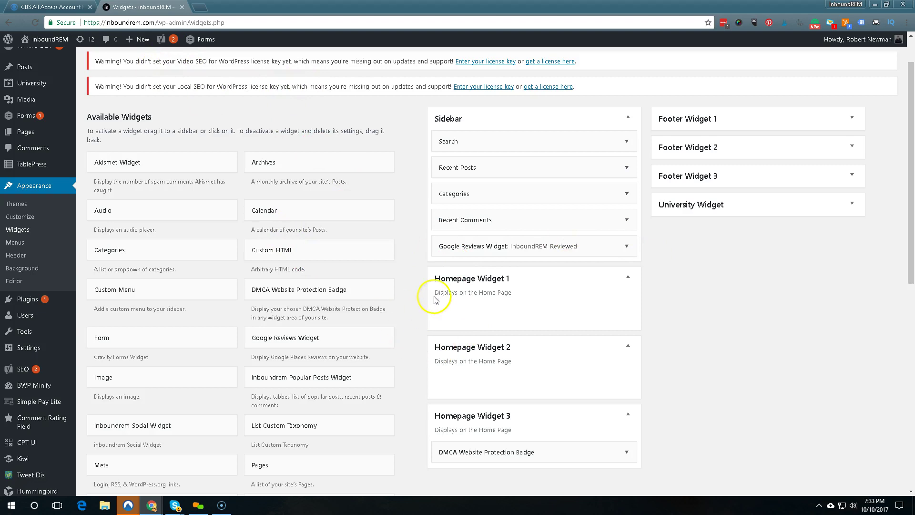
scroll(435, 300, "down", 2)
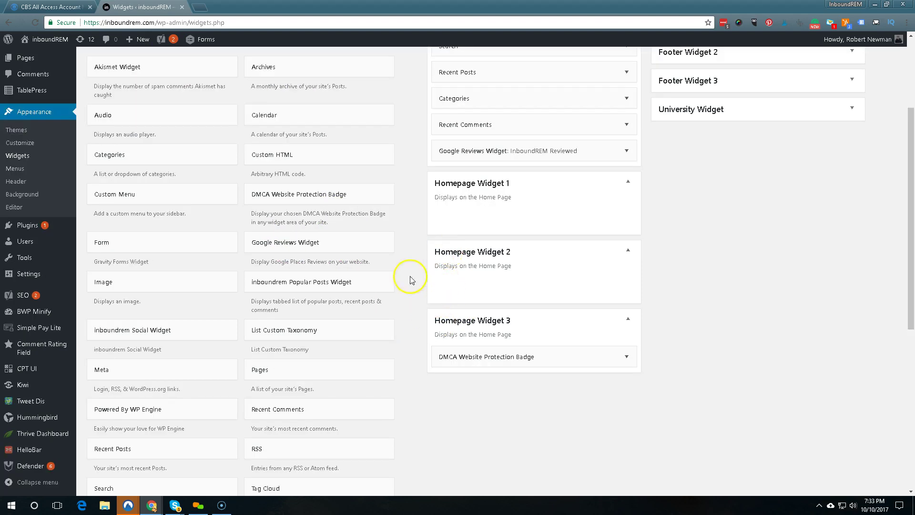